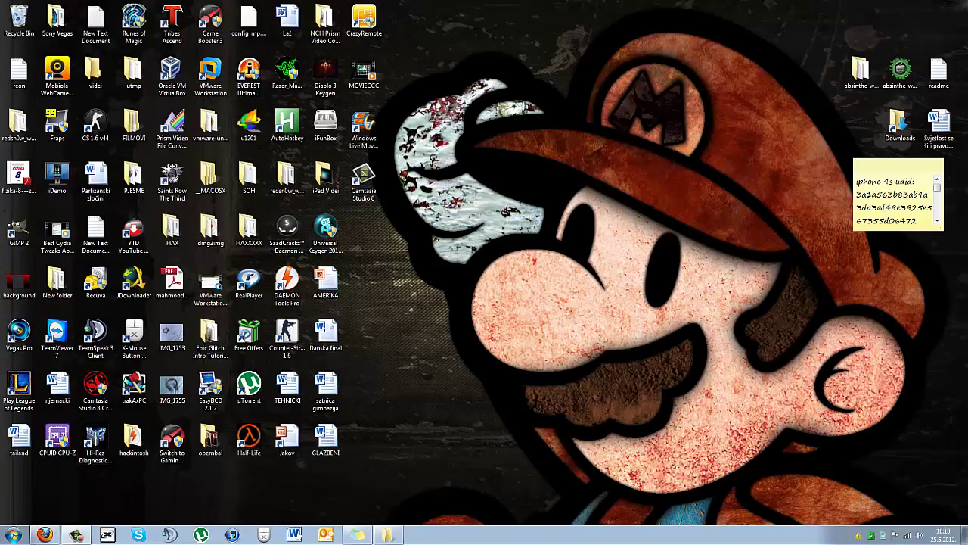
Step: Switch to Firefox to view the Virtua Tennis 4-SKIDROW torrent page, and minimise the browser
left_click(44, 535)
scroll(169, 299, "up", 10)
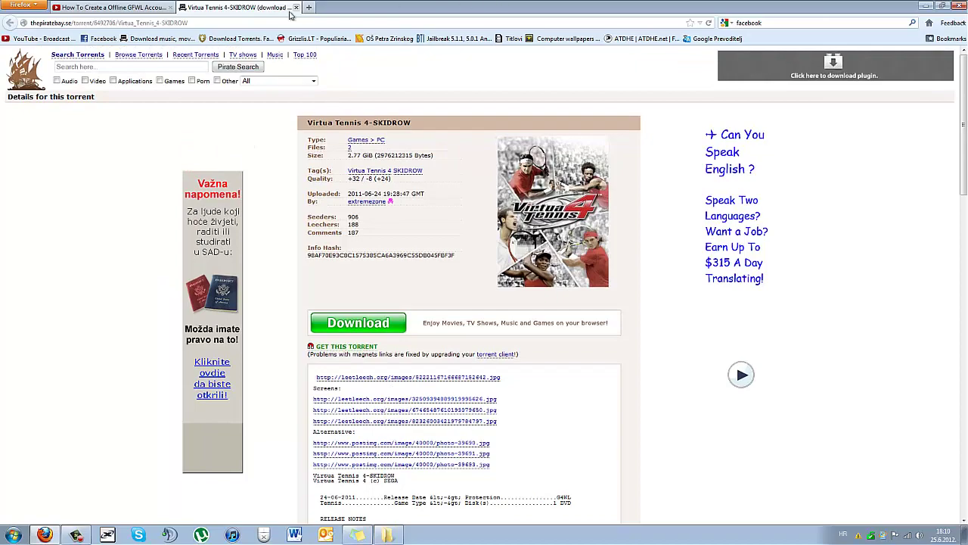
left_click(925, 5)
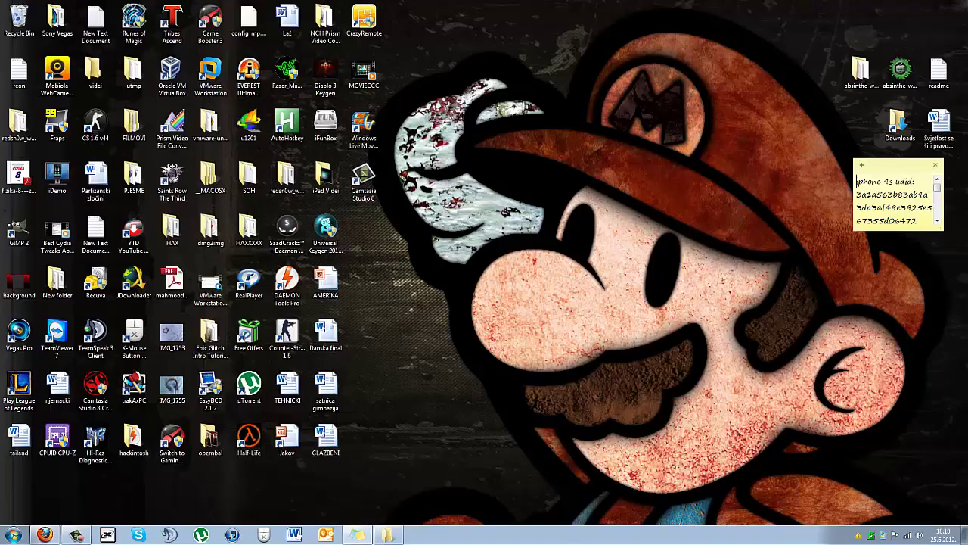
Step: Open µTorrent from the desktop and maximise its window
left_click(14, 535)
left_click(197, 537)
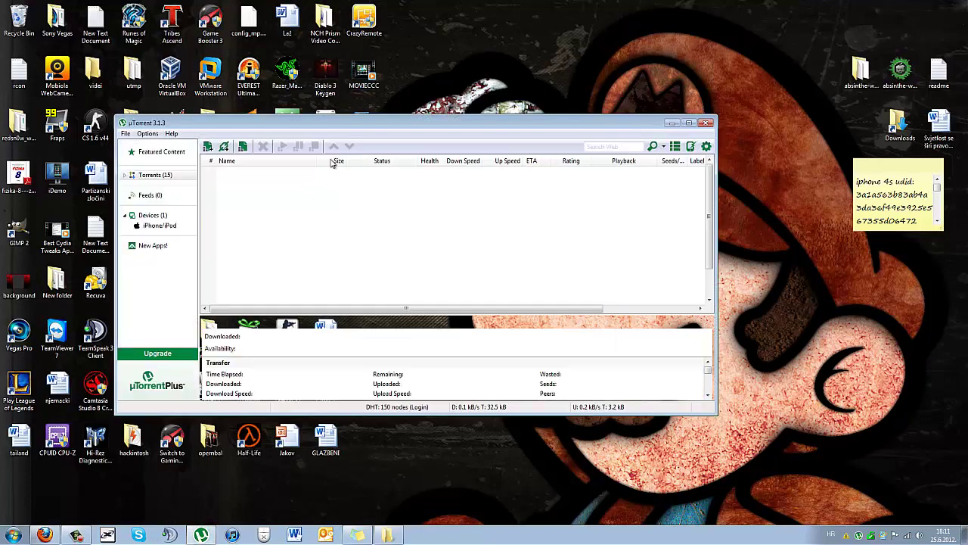
double_click(342, 123)
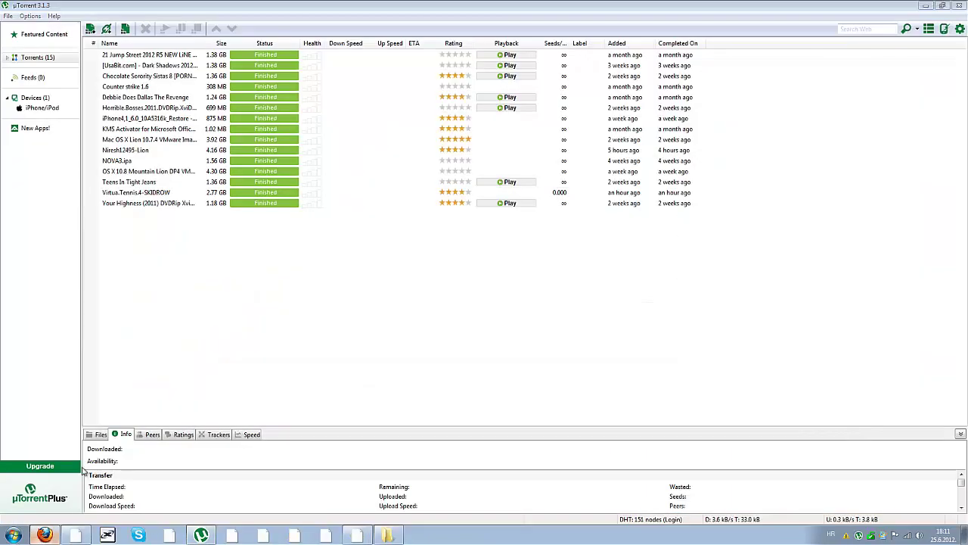
Step: Check the torrent link on the page in Firefox, and open the download folder of Virtua.Tennis.4-SKIDROW from µTorrent
left_click(44, 535)
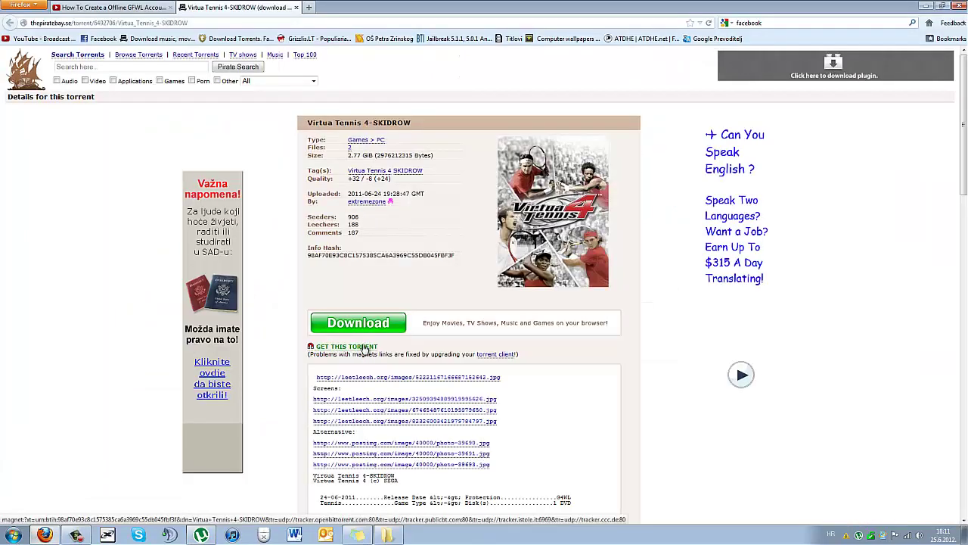
left_click(414, 323)
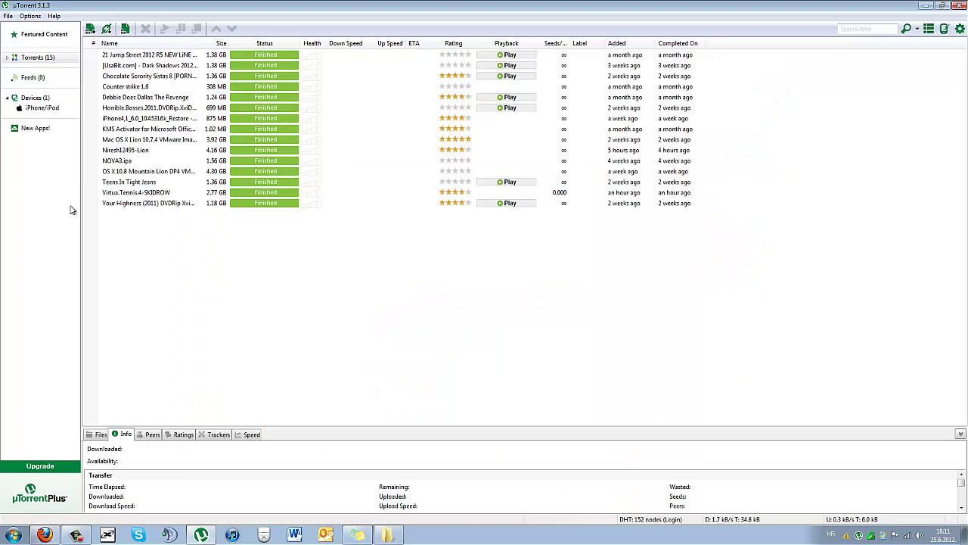
left_click(127, 194)
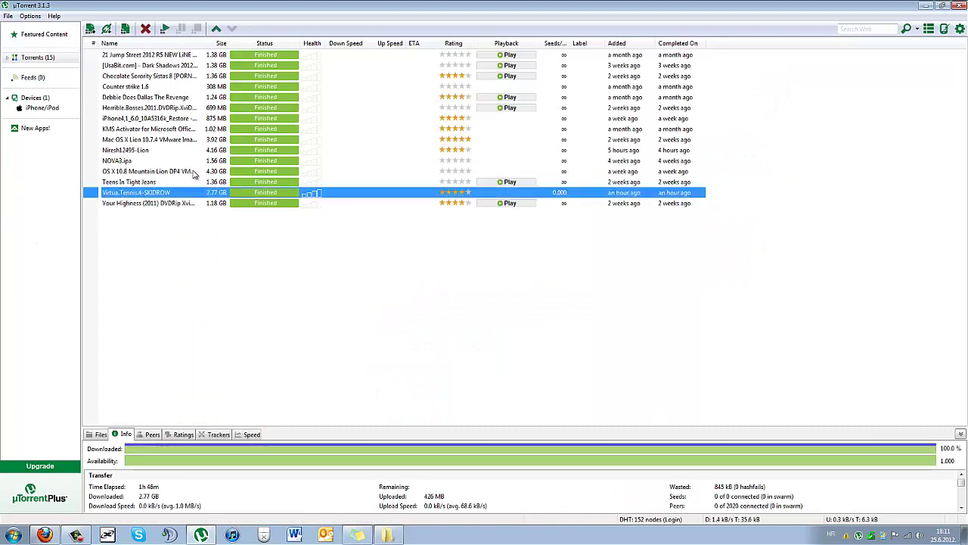
double_click(139, 198)
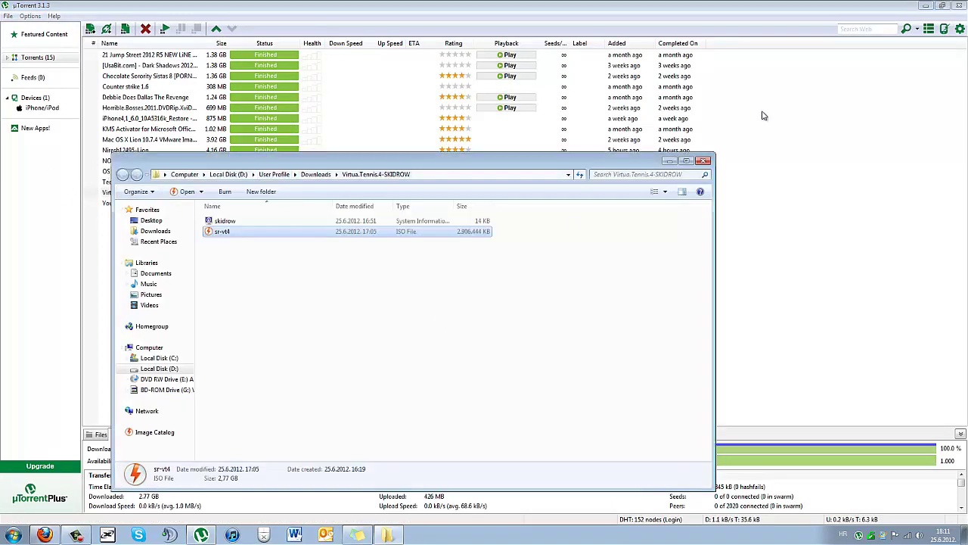
Step: Close and exit µTorrent, and maximise the Virtua.Tennis.4-SKIDROW folder window
left_click(962, 8)
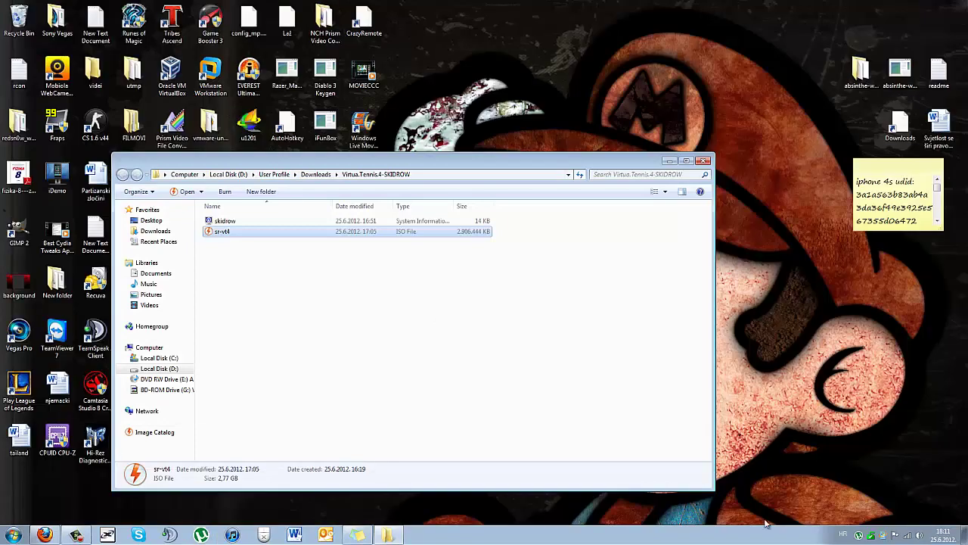
right_click(860, 535)
left_click(877, 531)
double_click(631, 160)
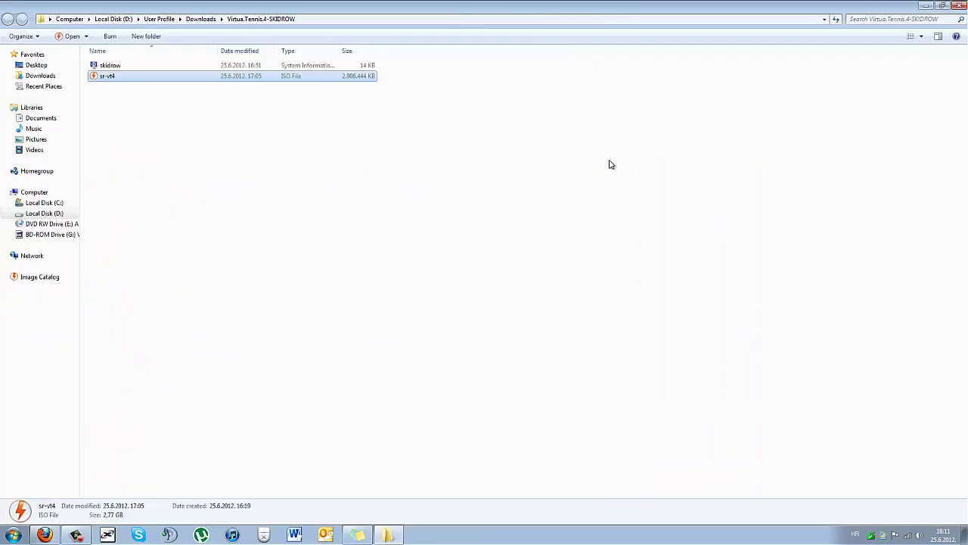
left_click(141, 103)
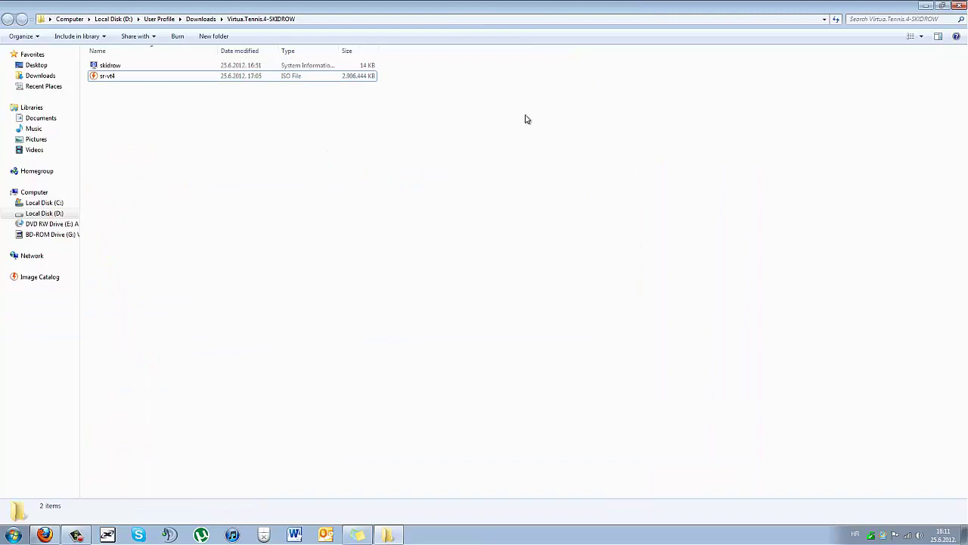
left_click_drag(524, 117, 586, 129)
right_click(170, 113)
left_click(226, 167)
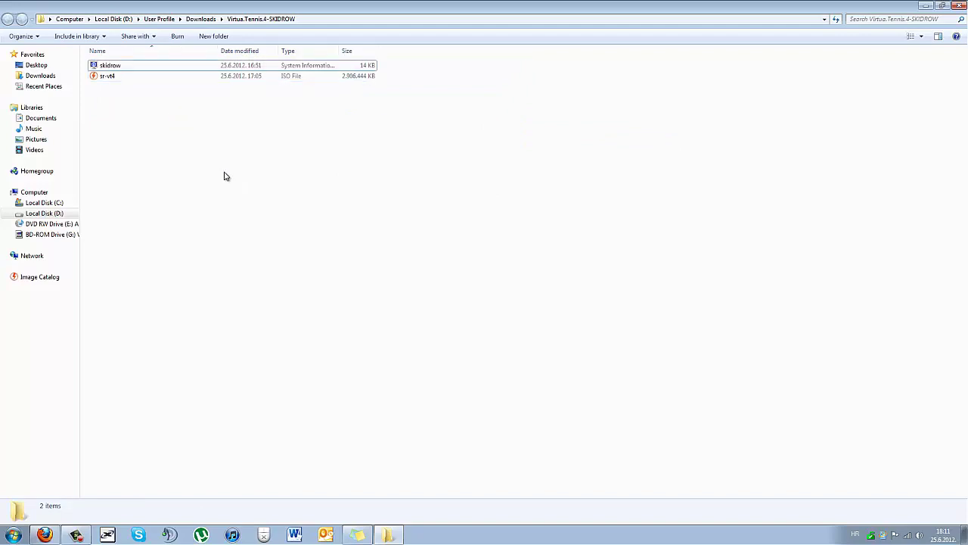
left_click(188, 79)
left_click(210, 135)
right_click(210, 136)
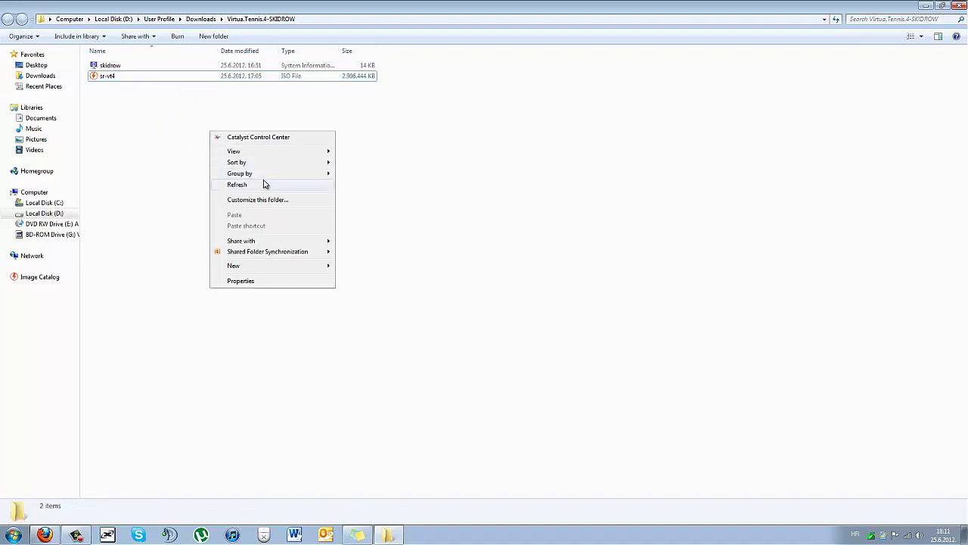
left_click(266, 184)
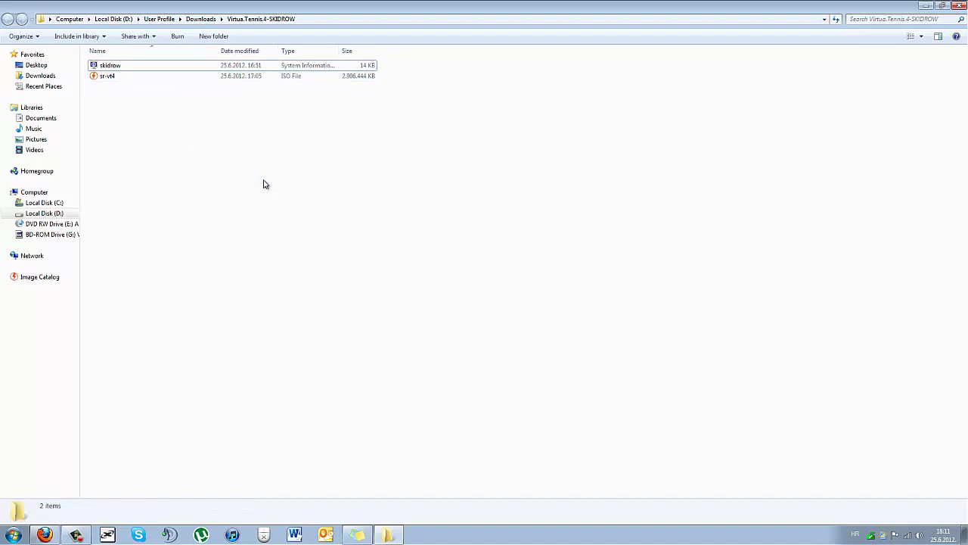
Step: Mount the sr-vt4 ISO image on the virtual drive G: with DAEMON Tools Pro, and close the folder window
left_click(169, 79)
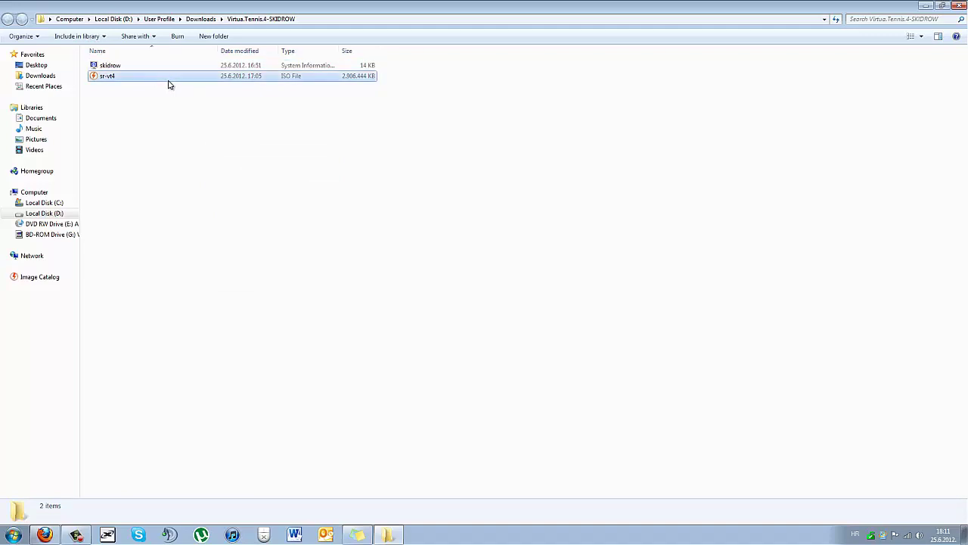
right_click(103, 84)
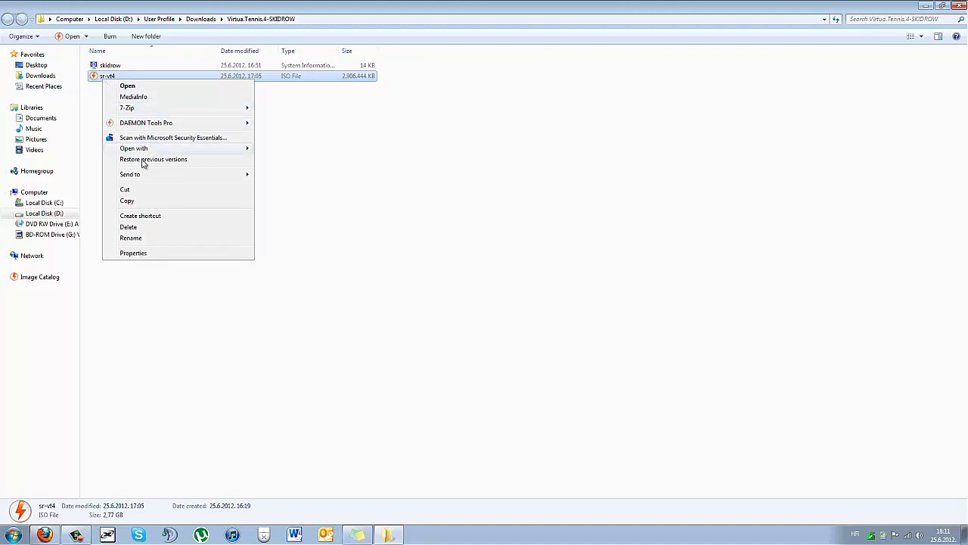
mouse_move(140, 127)
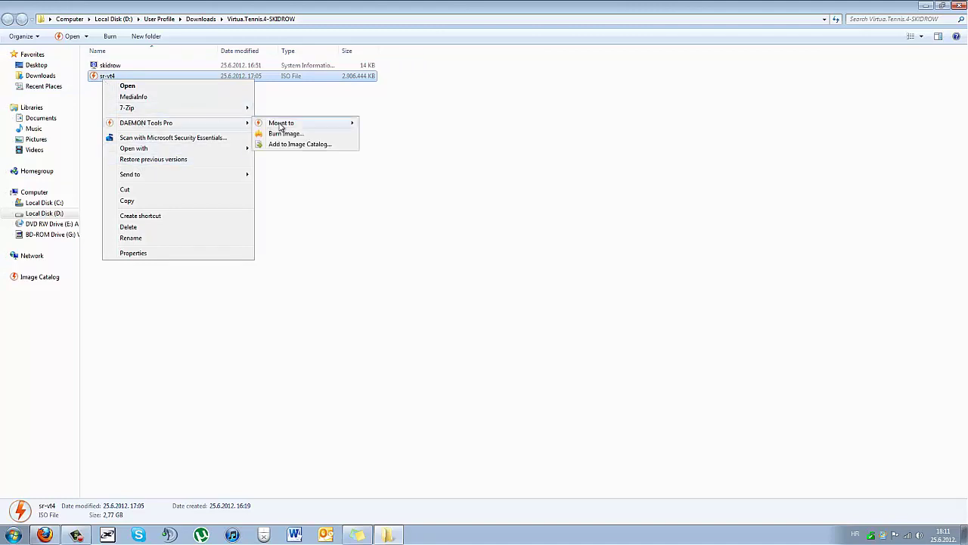
mouse_move(281, 127)
left_click(412, 126)
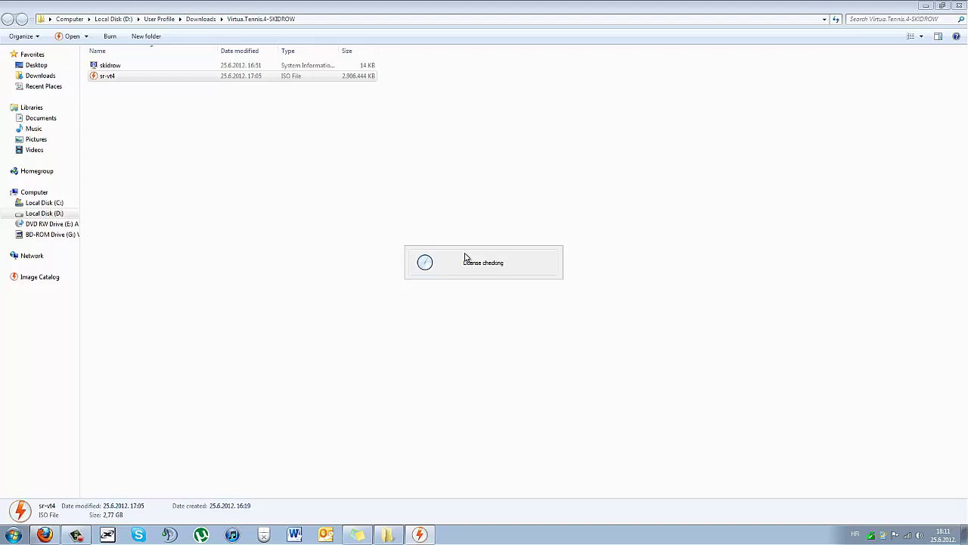
left_click(959, 6)
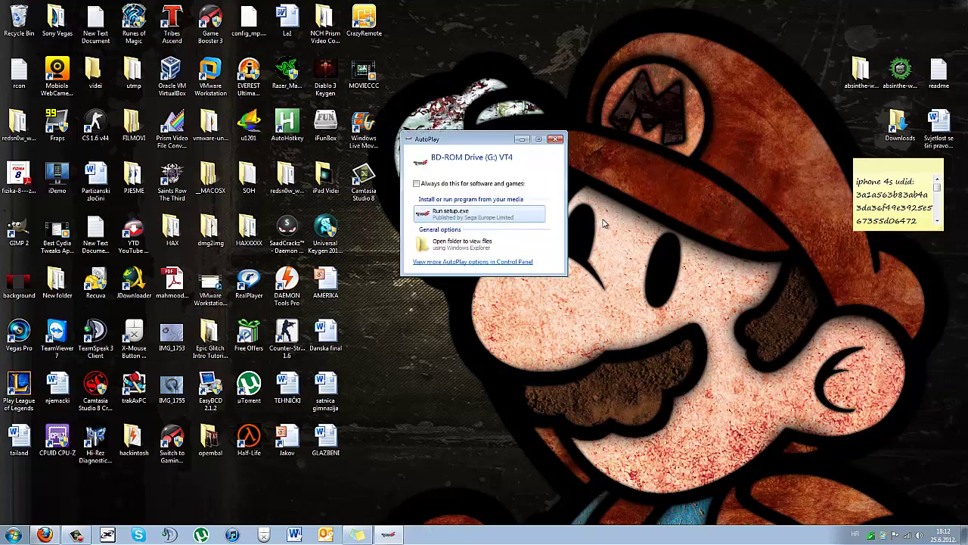
Step: Open the mounted VT4 disc's folder and run its Setup application
left_click(478, 246)
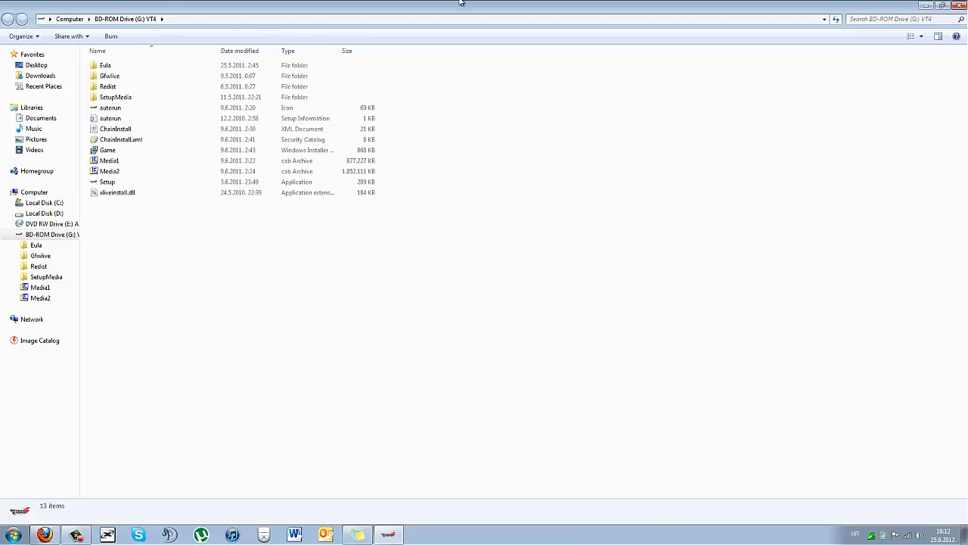
left_click(101, 185)
right_click(103, 186)
left_click(119, 201)
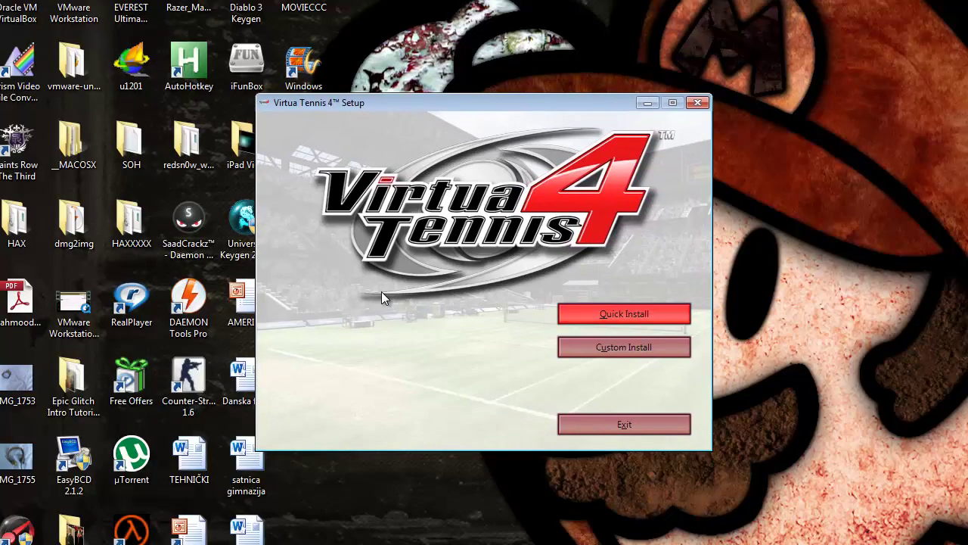
Step: Choose the custom install of Virtua Tennis 4 and open the folder browser for the install location
key("Return")
key("alt+b")
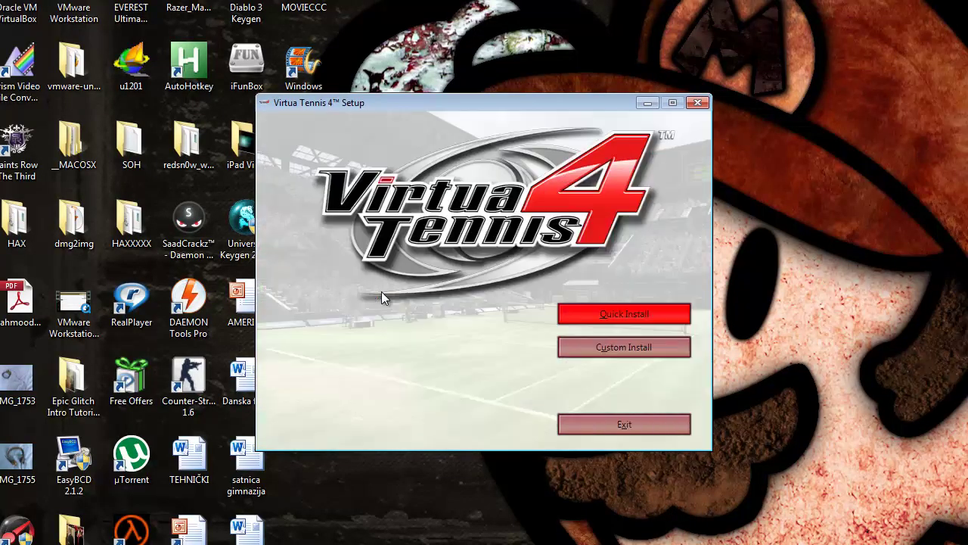
key("Tab")
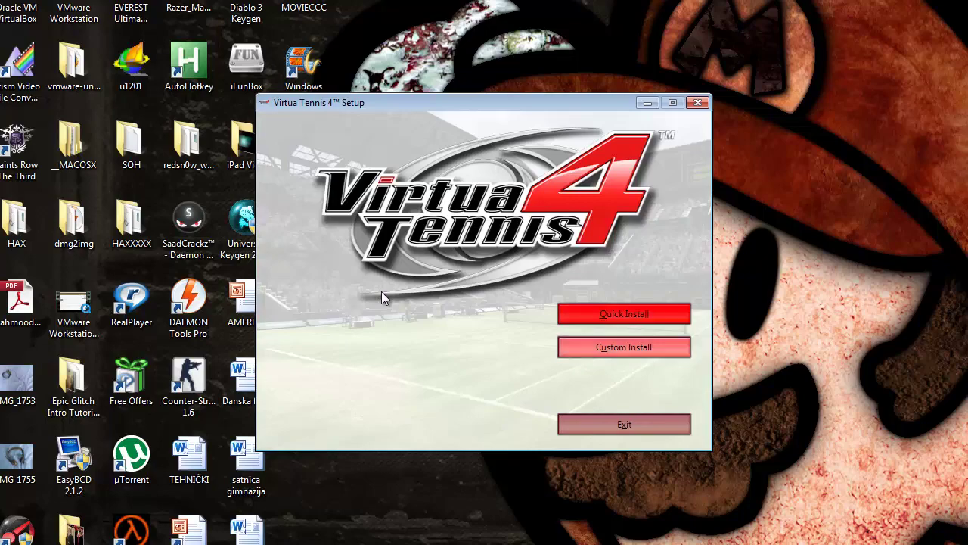
key("alt+c")
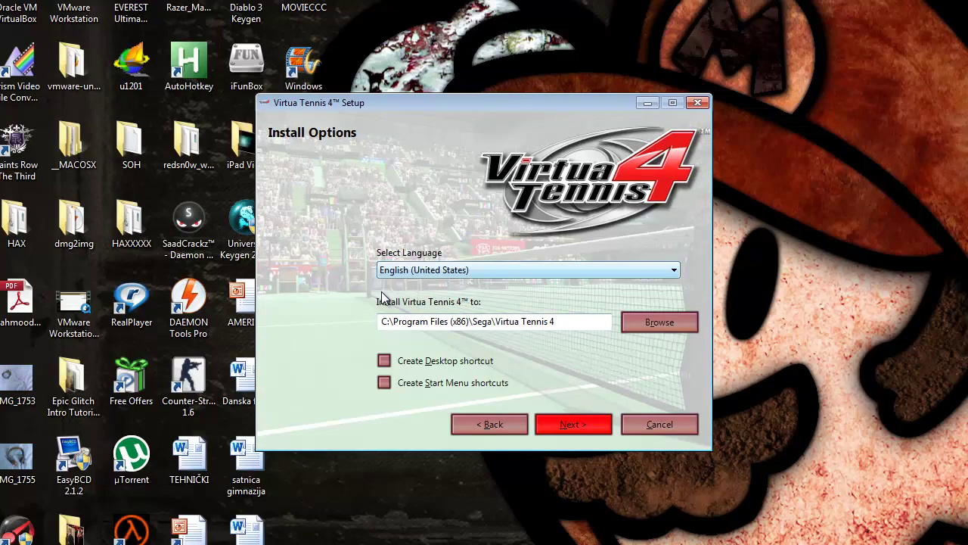
key("alt+r")
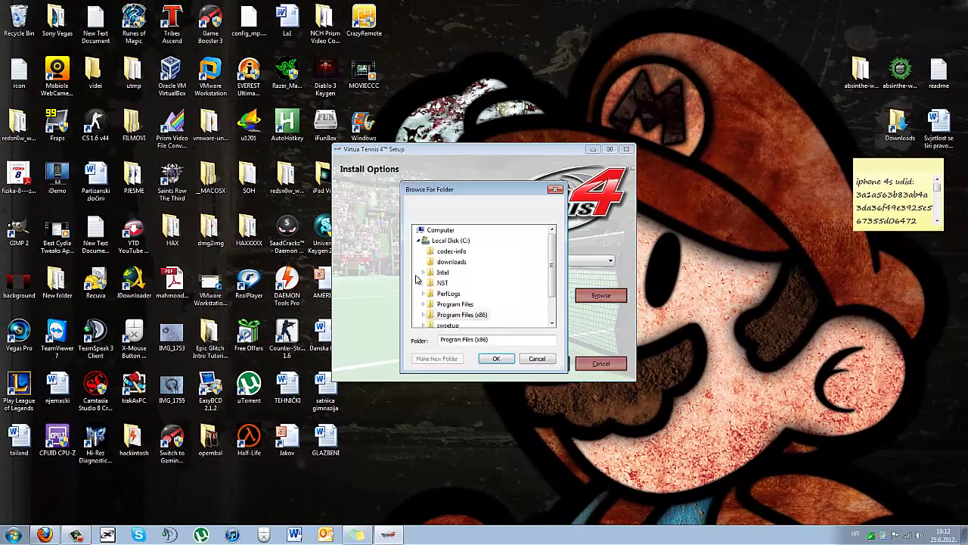
Step: Open the Computer window to check the available drives, and close it
left_click(13, 534)
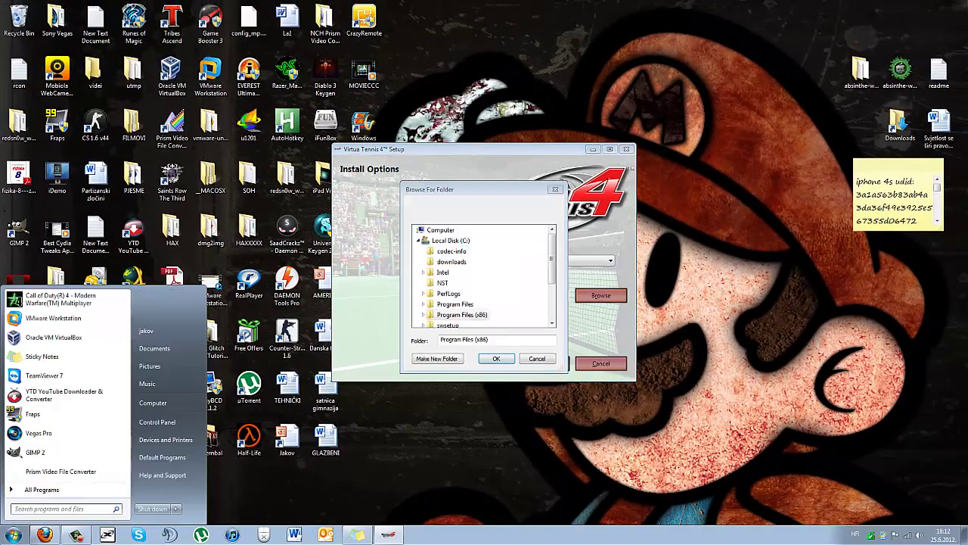
left_click(166, 404)
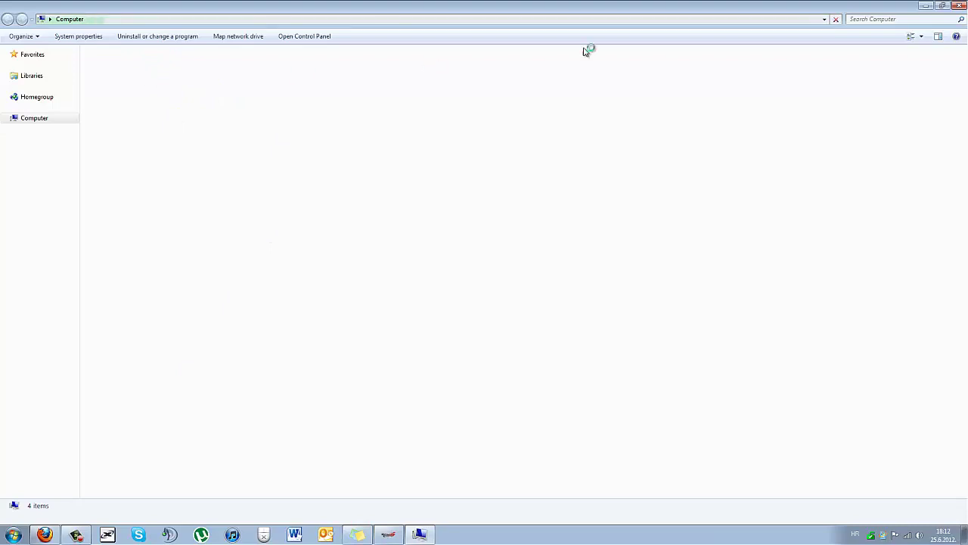
left_click(957, 8)
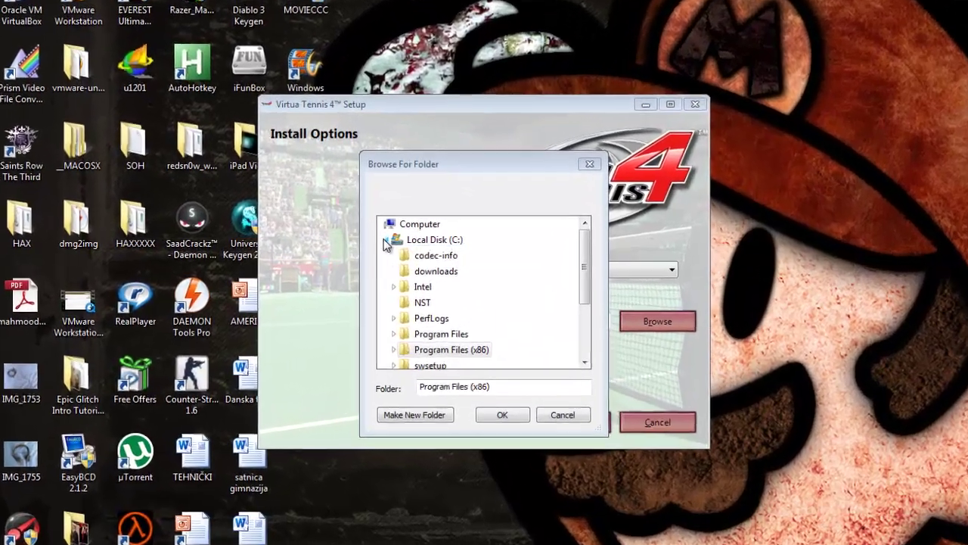
Step: Choose the Program Files2 folder on Local Disk (D:) as the install location
left_click(404, 240)
left_click(412, 253)
left_click(402, 253)
left_click(442, 287)
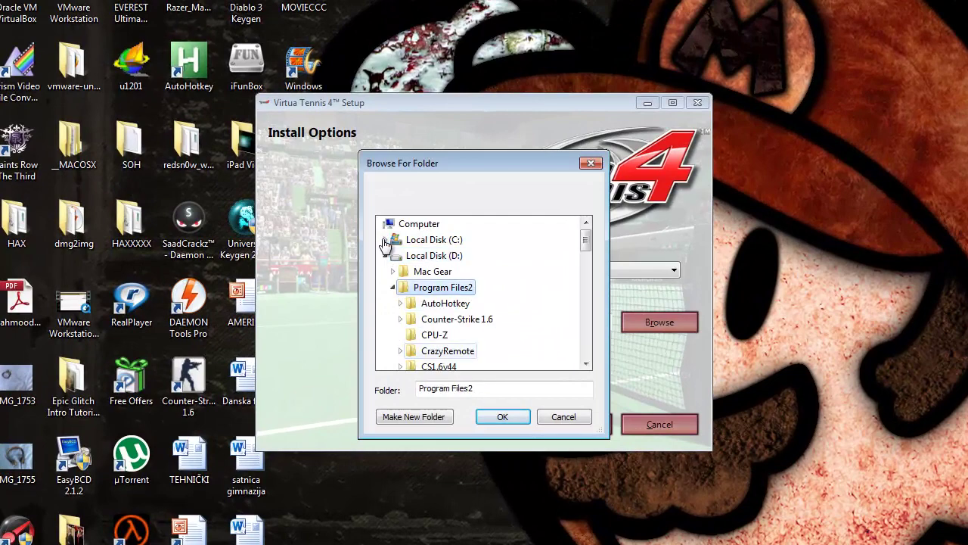
key("Return")
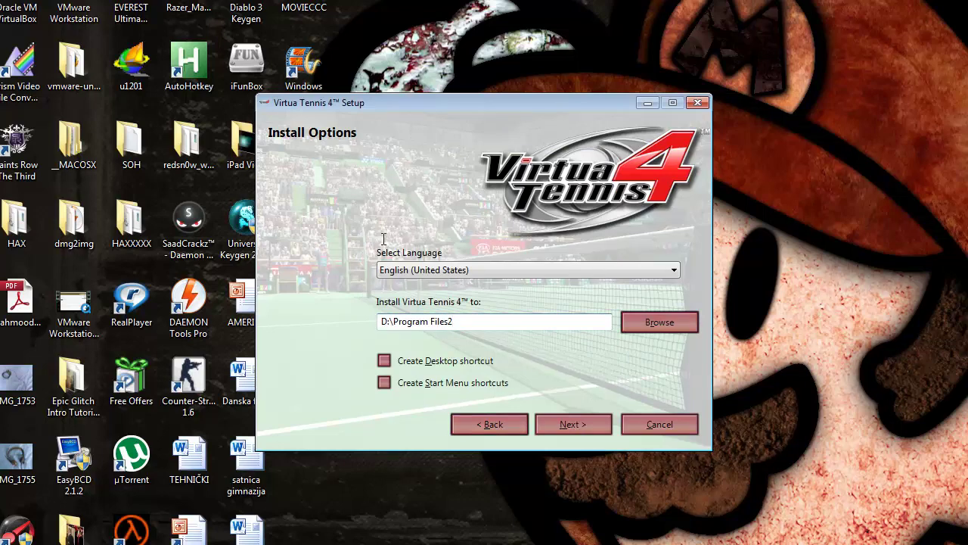
Step: Extend the install path to D:\Program Files2\Virtua Tennis 4, toggle the desktop shortcut option, and continue to the license agreement
type("\\")
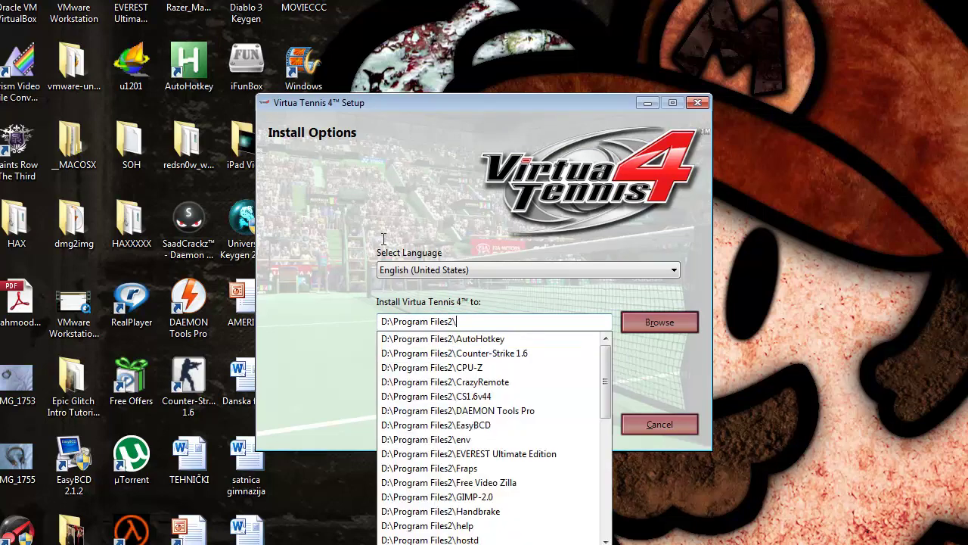
type("Virtua ")
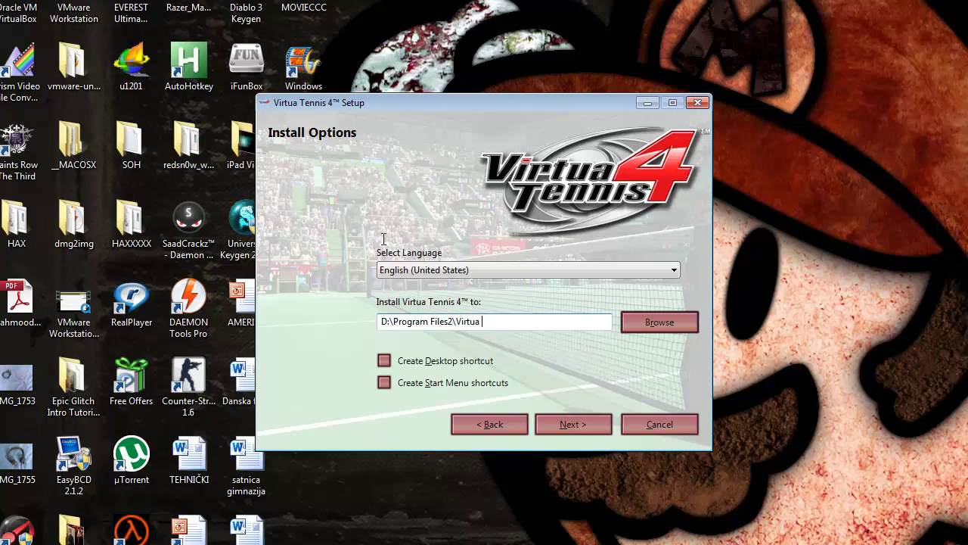
type("Tennis 4")
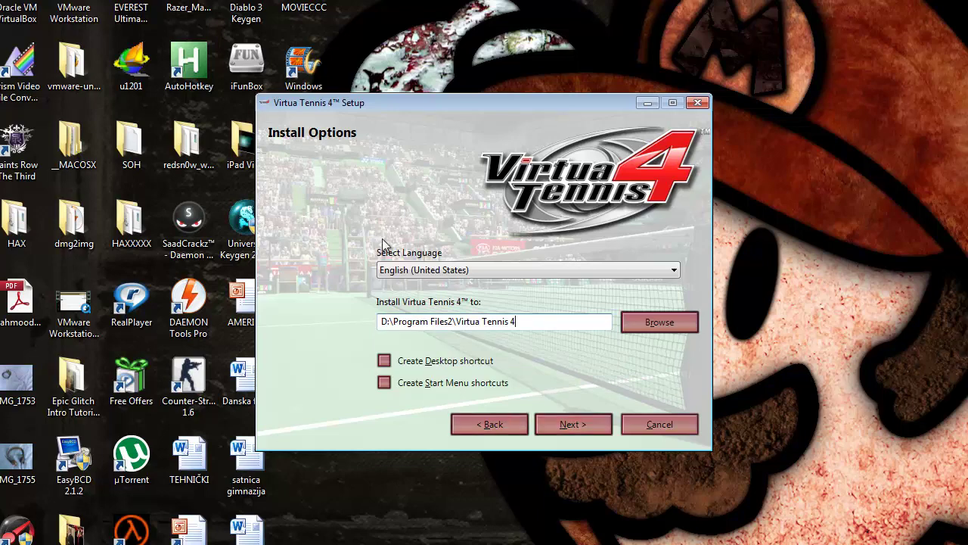
left_click(385, 361)
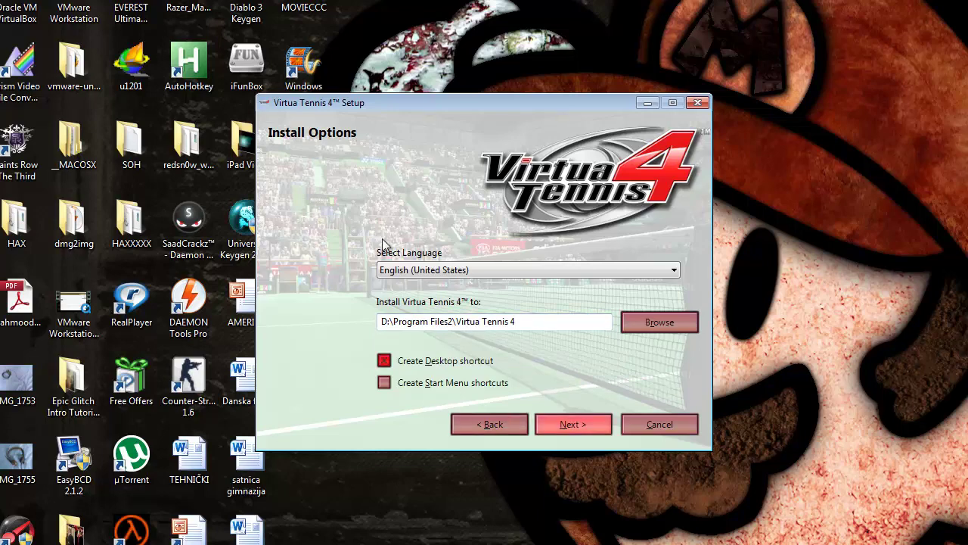
key("Return")
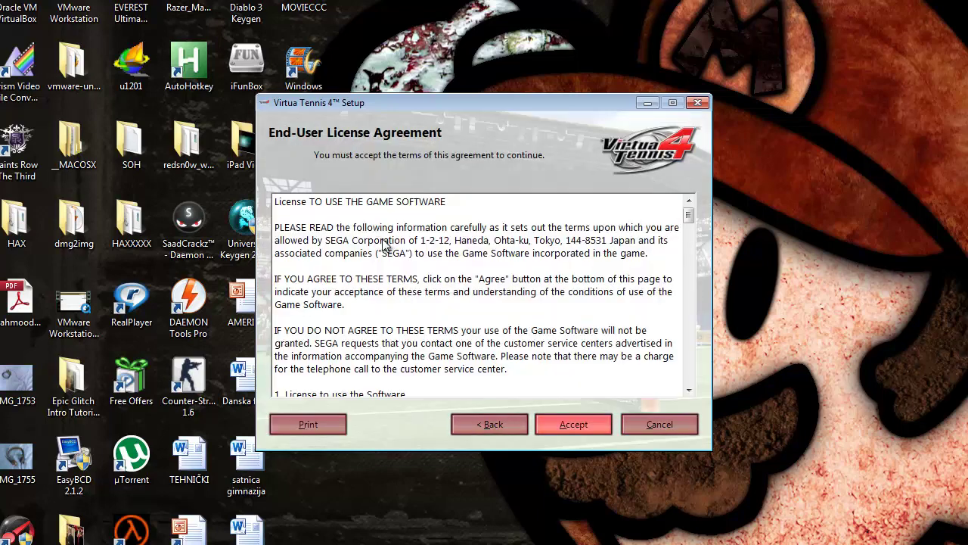
Step: Accept the license agreement, let Virtua Tennis 4 install, and leave the completed setup wizard
key("Return")
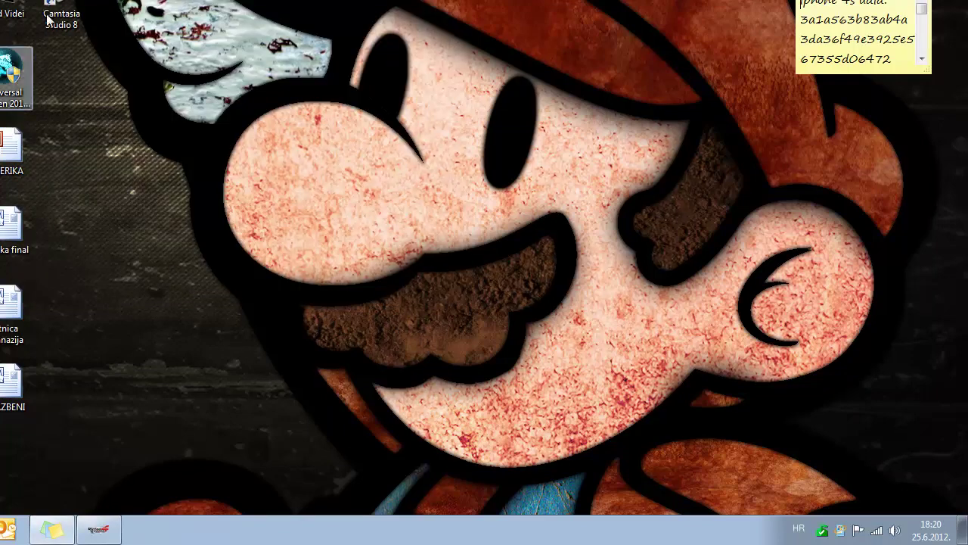
left_click(99, 531)
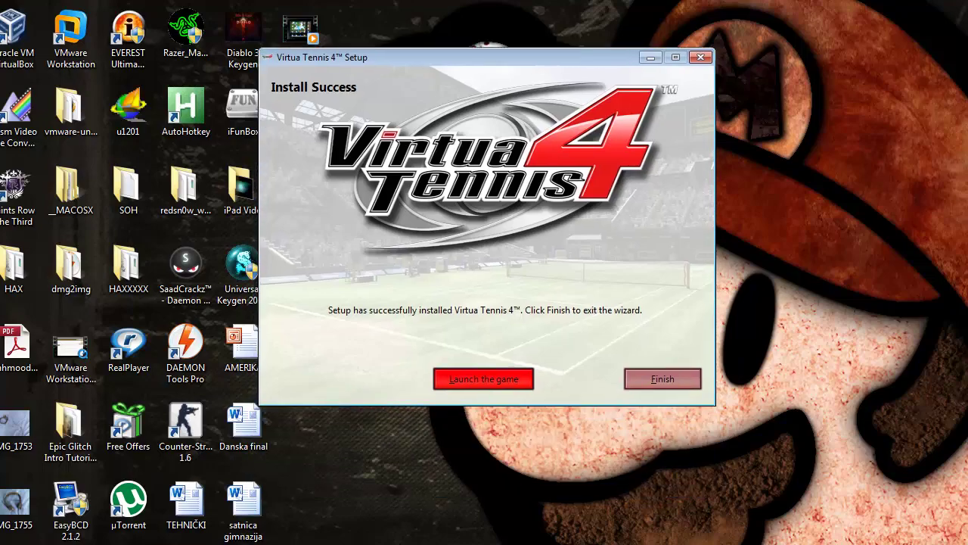
key("Return")
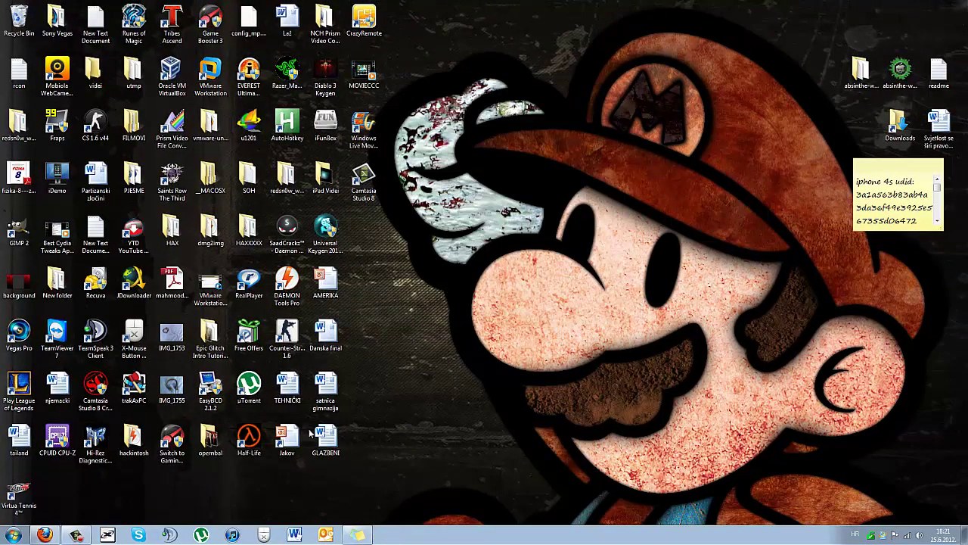
Step: Place the Virtua Tennis 4 shortcut below Camtasia Studio 8 on the desktop and open the game's launcher
left_click_drag(358, 245, 363, 241)
right_click(502, 195)
left_click(557, 248)
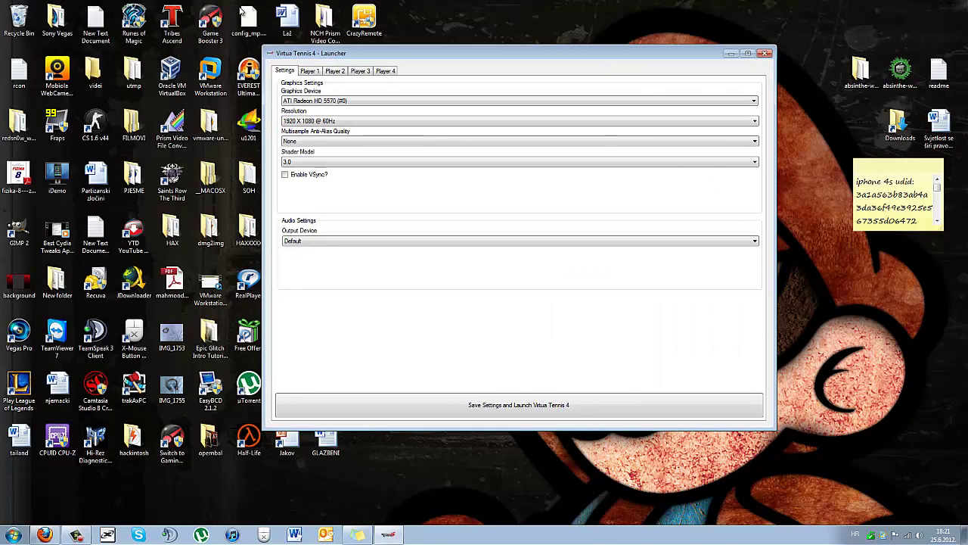
Step: Review the Player 1 settings and the resolution, anti-alias and shader model options, and save the settings to launch the game
left_click(310, 70)
left_click(285, 71)
left_click(363, 121)
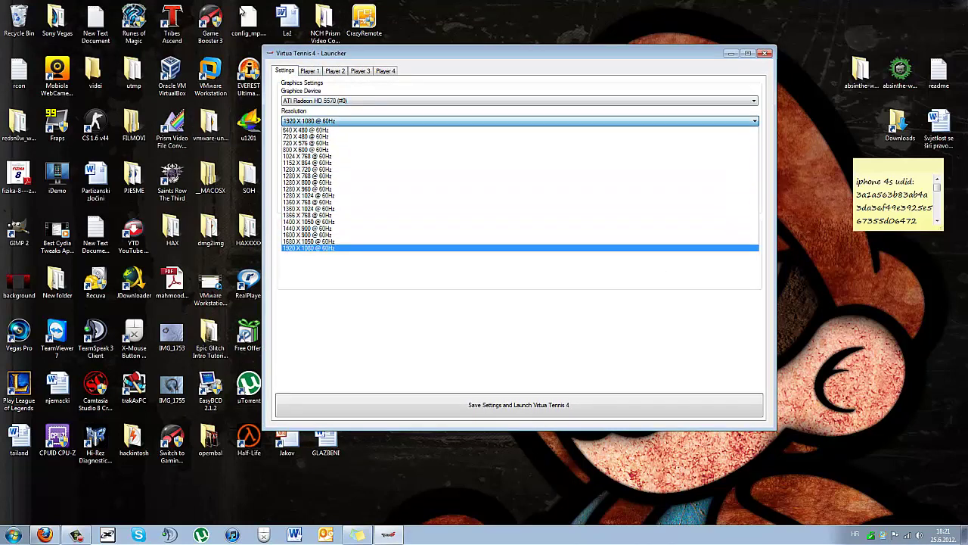
left_click(363, 121)
left_click(363, 141)
left_click(363, 141)
left_click(363, 162)
key("Return")
key("Tab")
key("Tab")
left_click(486, 401)
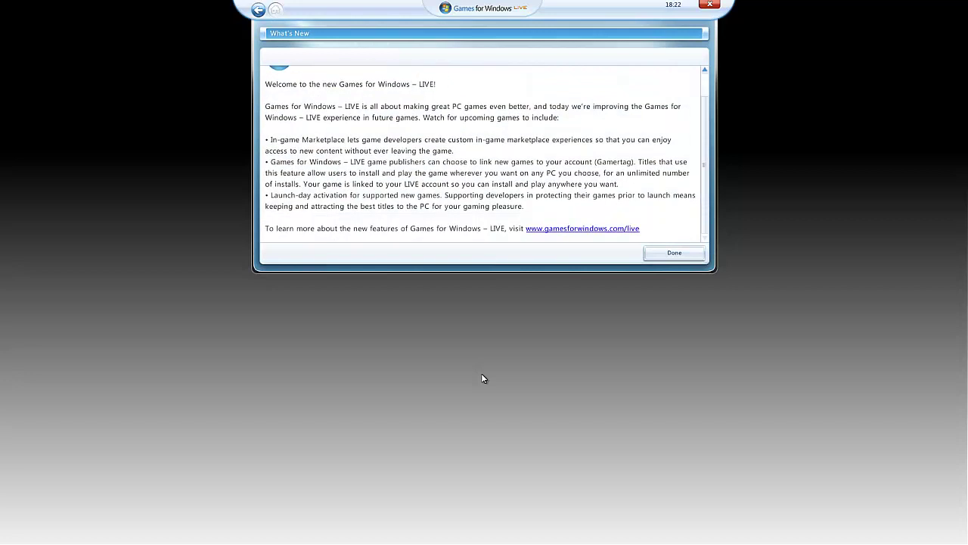
Step: Read through the What's New page of Games for Windows LIVE and close it
scroll(482, 374, "up", 2)
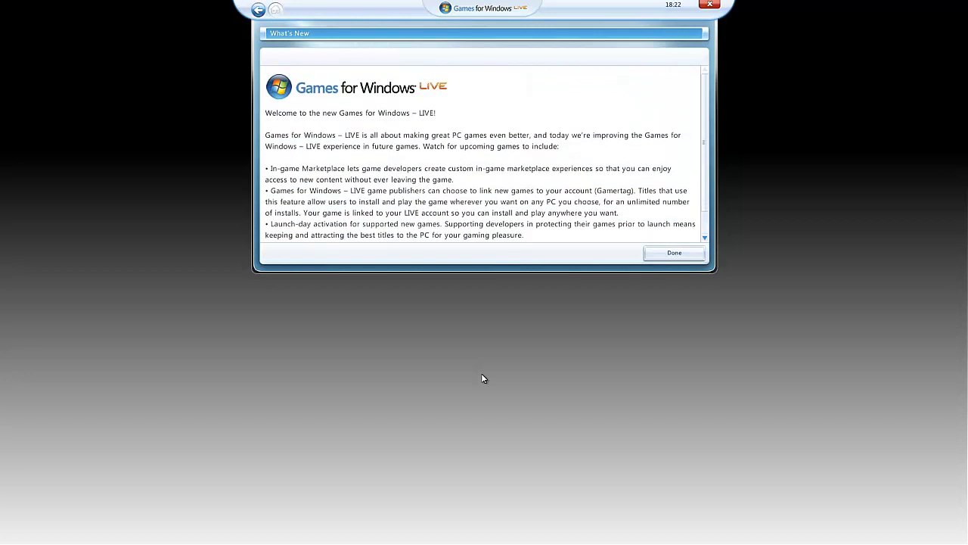
scroll(481, 374, "down", 2)
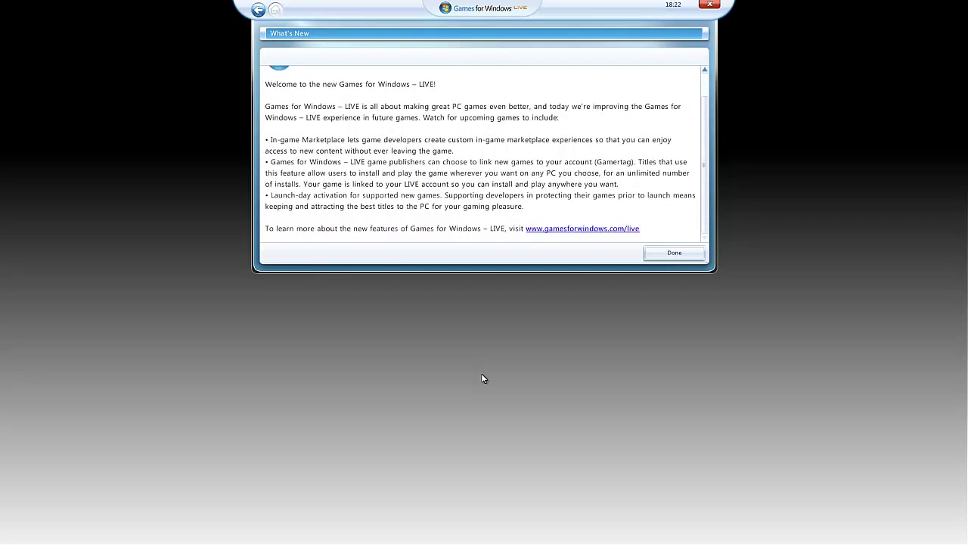
key("Down")
key("Return")
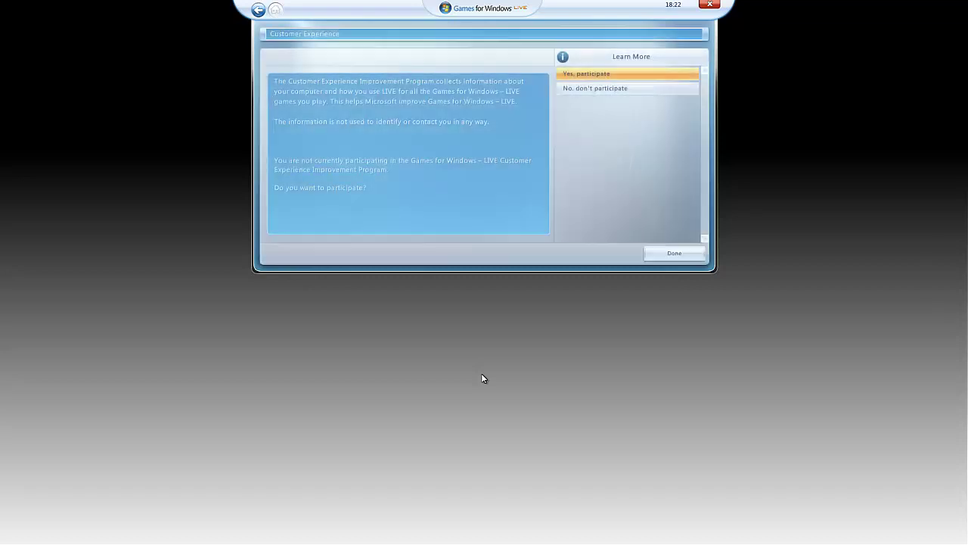
Step: Go through the Customer Experience participation options and continue to the profile choice
key("Down")
key("Down")
key("Up")
key("Up")
key("Up")
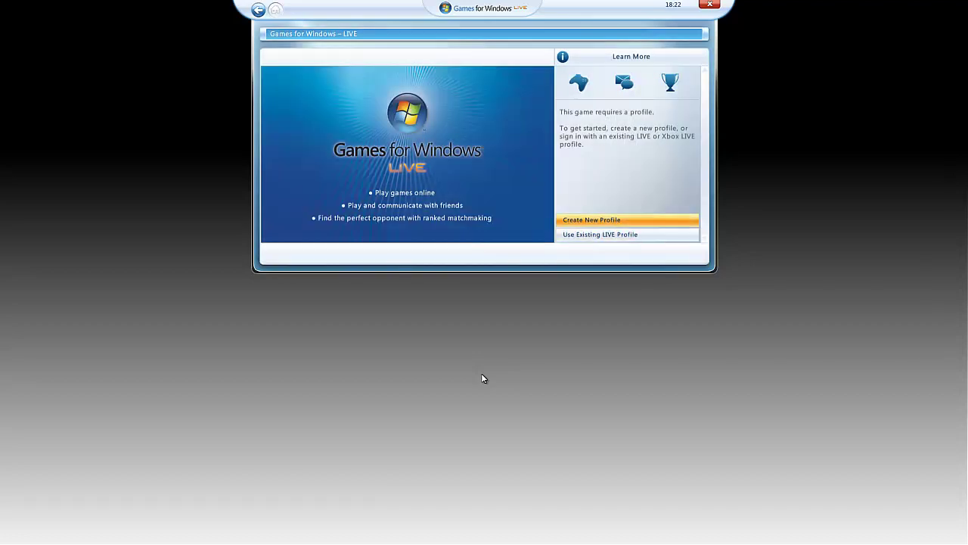
Step: Create a new local gamer profile with the profile name Player1
key("Return")
key("Down")
key("Down")
key("Down")
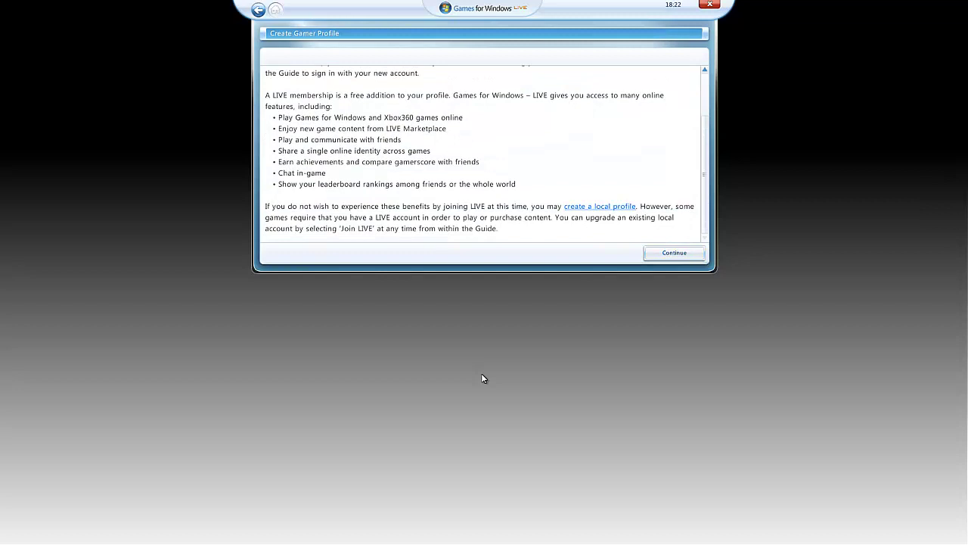
key("Up")
key("Down")
key("Return")
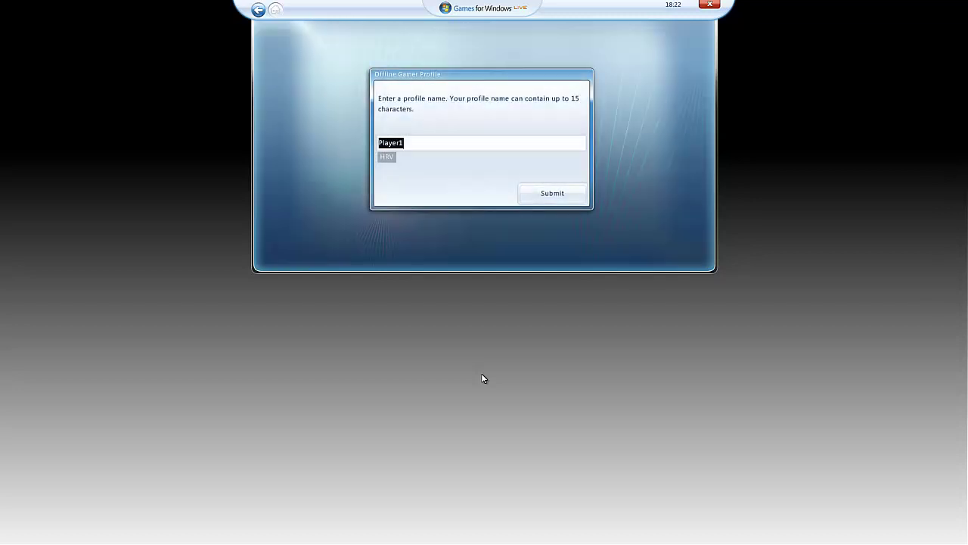
key("Return")
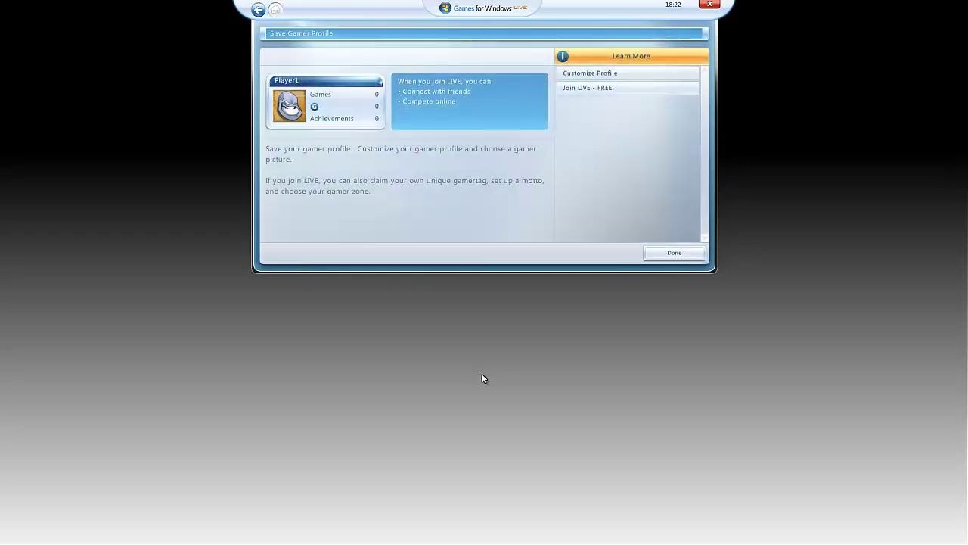
Step: Finish saving the gamer profile without customizing it, and exit the game from its main menu
key("Down")
key("Down")
key("Down")
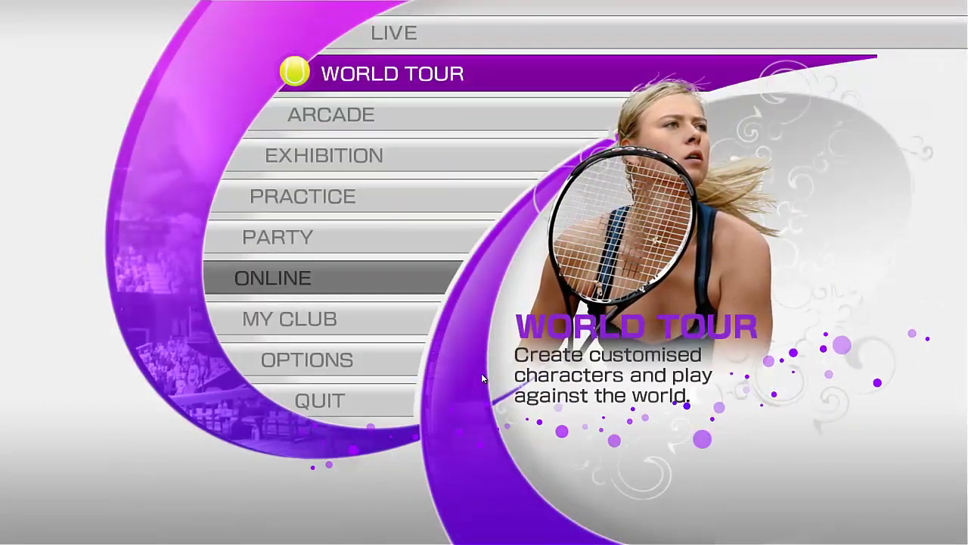
key("alt+F4")
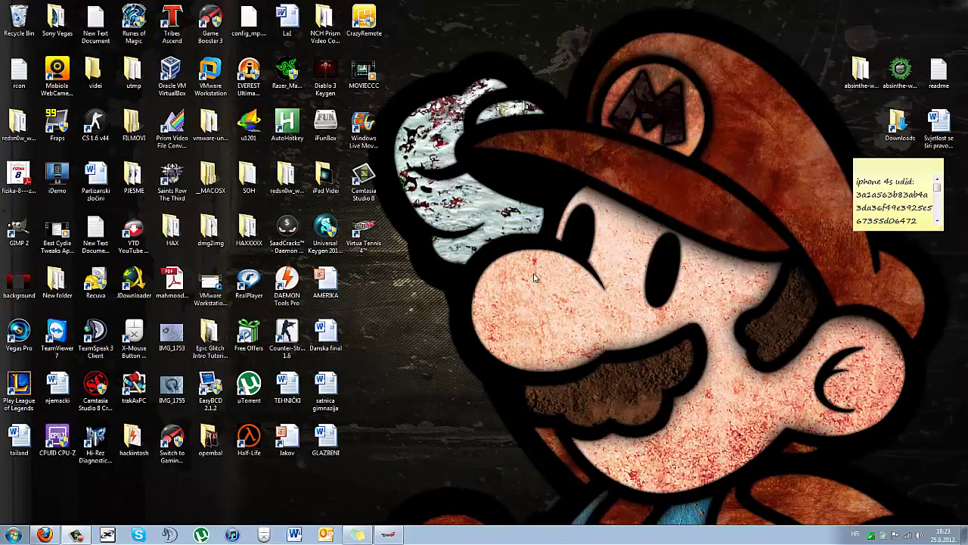